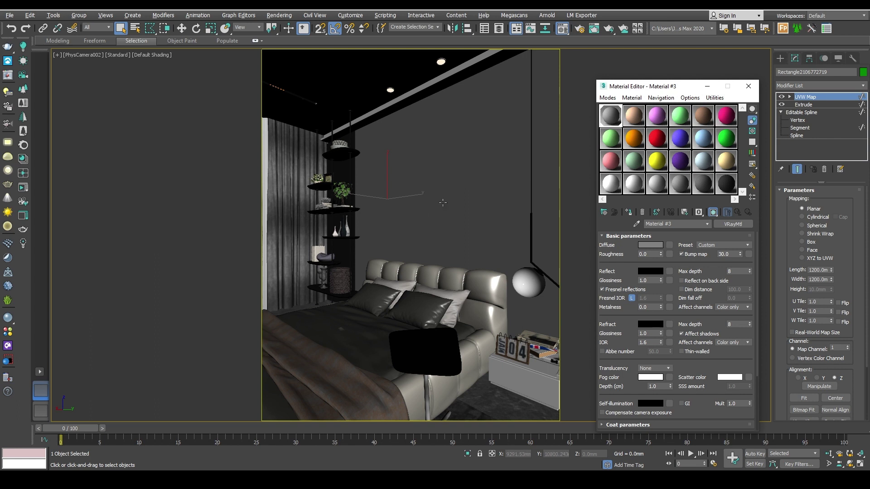
Step: Set Material #2's diffuse colour to a saturated red
click(634, 116)
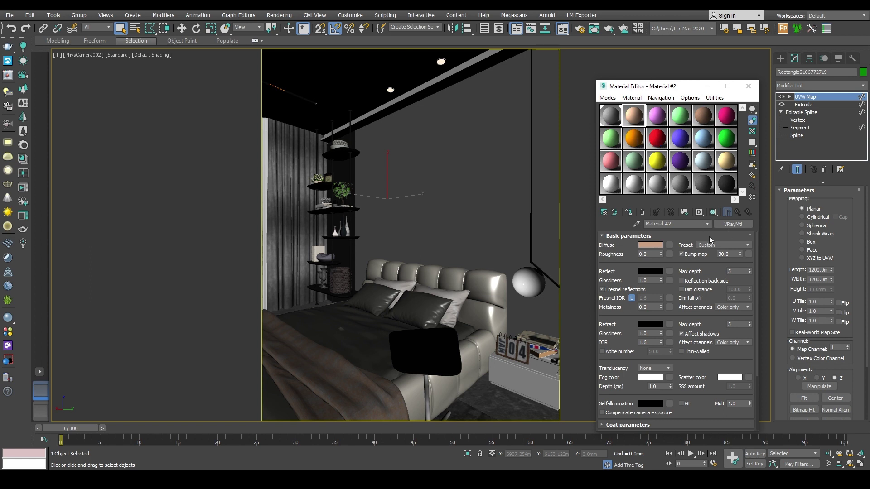
click(662, 245)
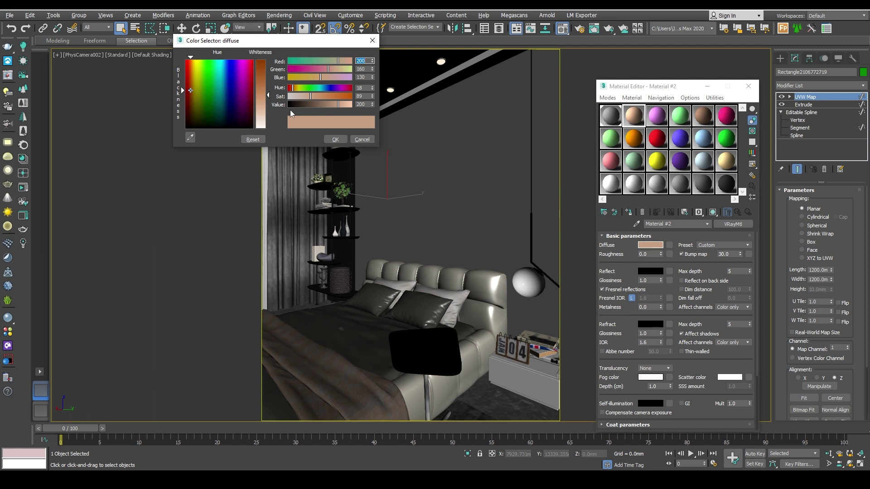
click(351, 88)
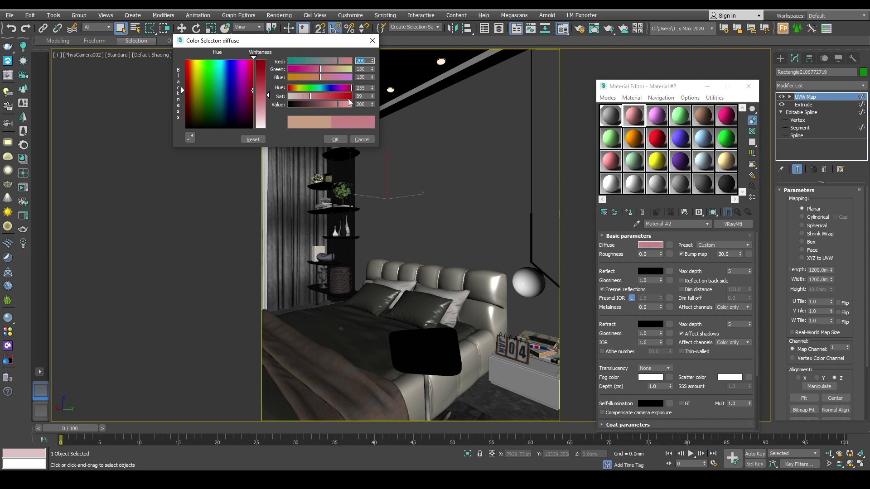
click(351, 96)
click(335, 139)
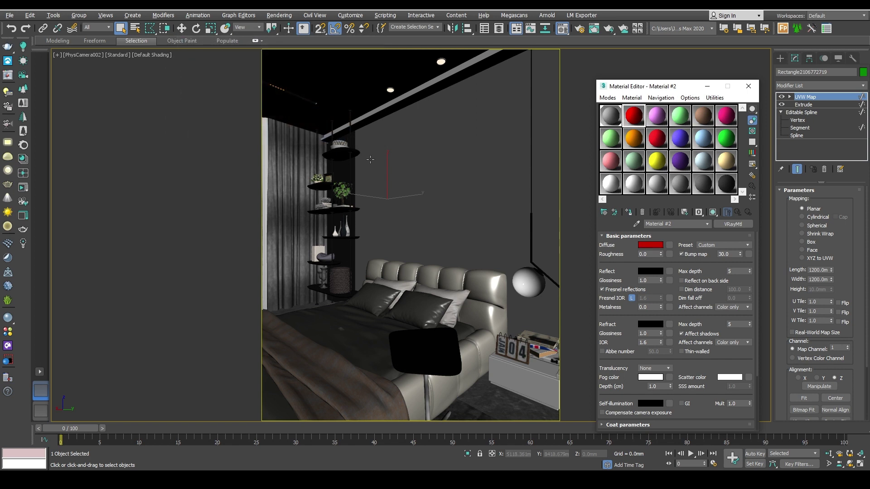
Step: Change the pink sample material's diffuse colour to pure blue
click(657, 116)
click(653, 245)
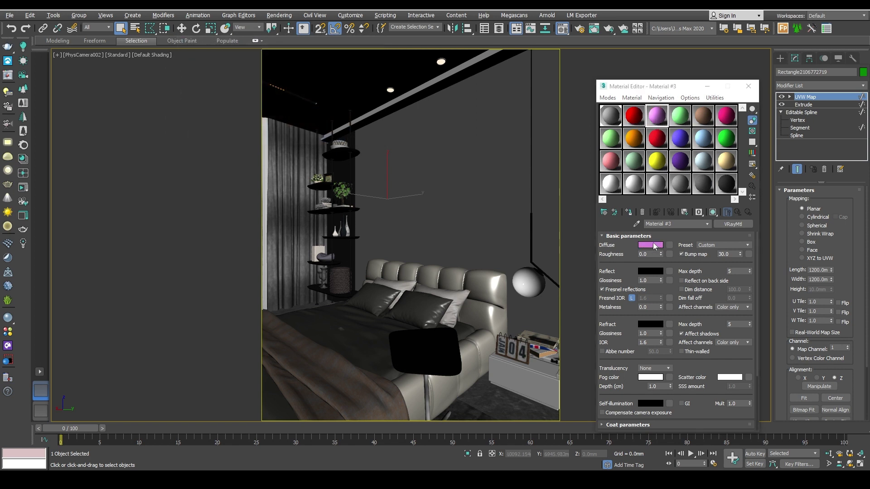
click(330, 88)
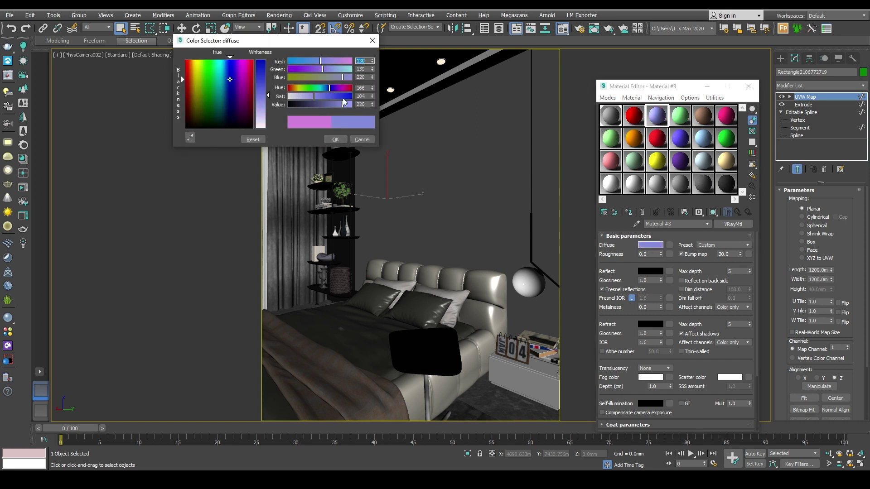
click(351, 96)
click(335, 140)
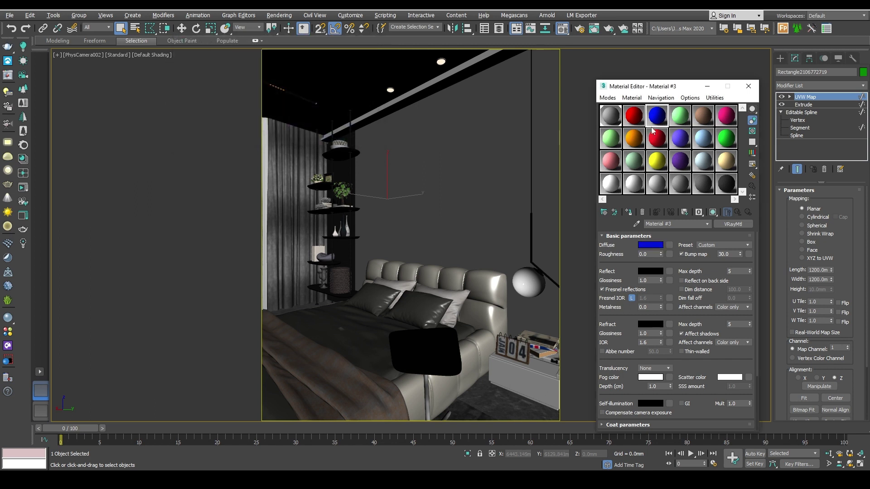
click(616, 119)
Step: Start an interactive render of the bedroom in the V-Ray frame buffer
right_click(412, 155)
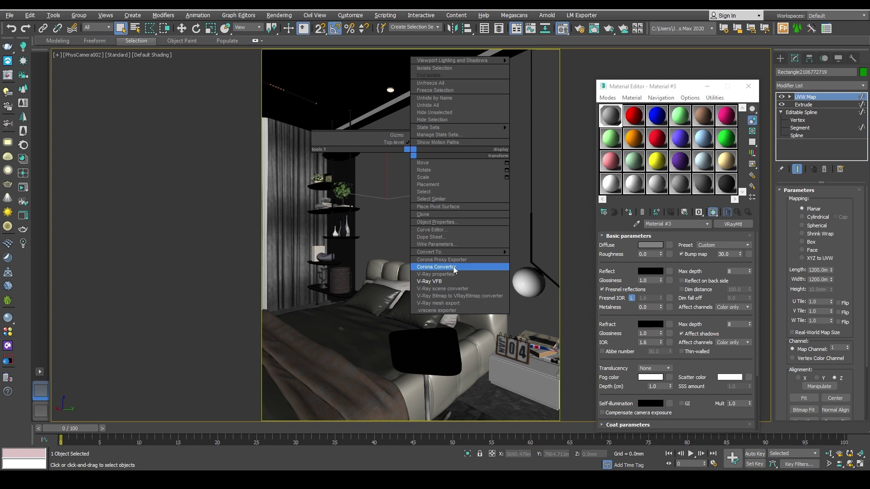
click(446, 282)
click(384, 98)
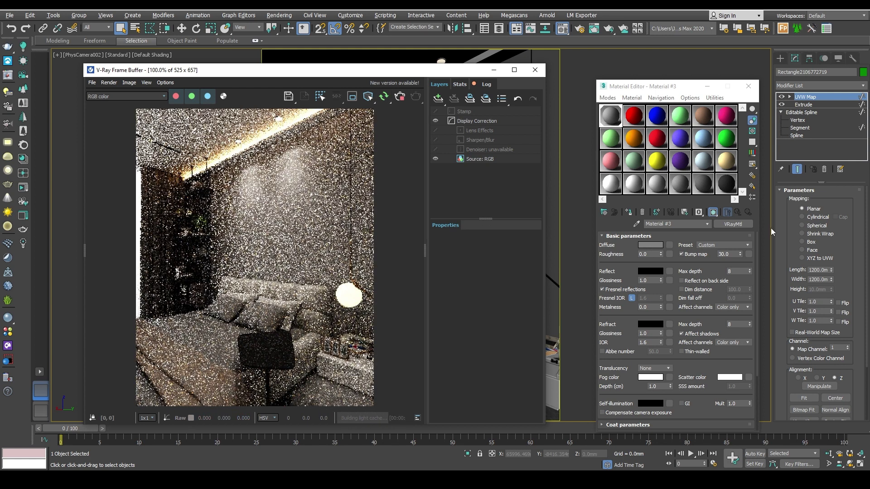
Step: Convert Material #3 to a VRayBlendMtl, discarding the old material
click(725, 223)
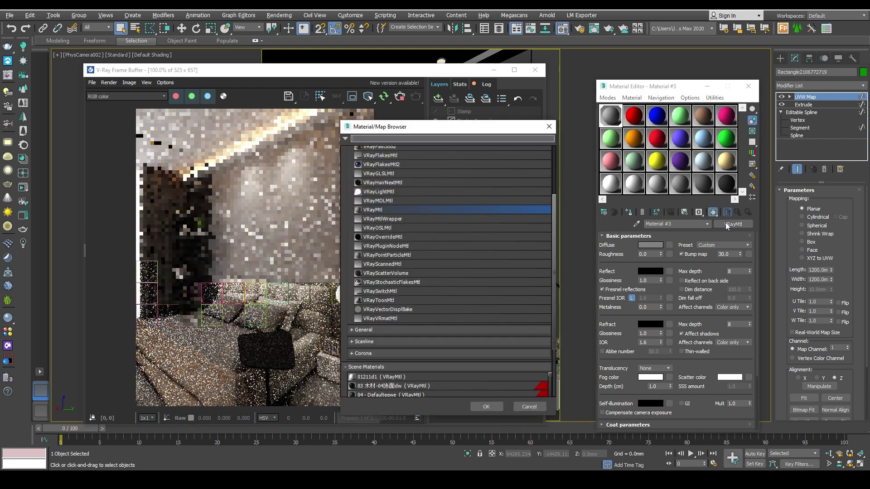
scroll(370, 219, up, 3)
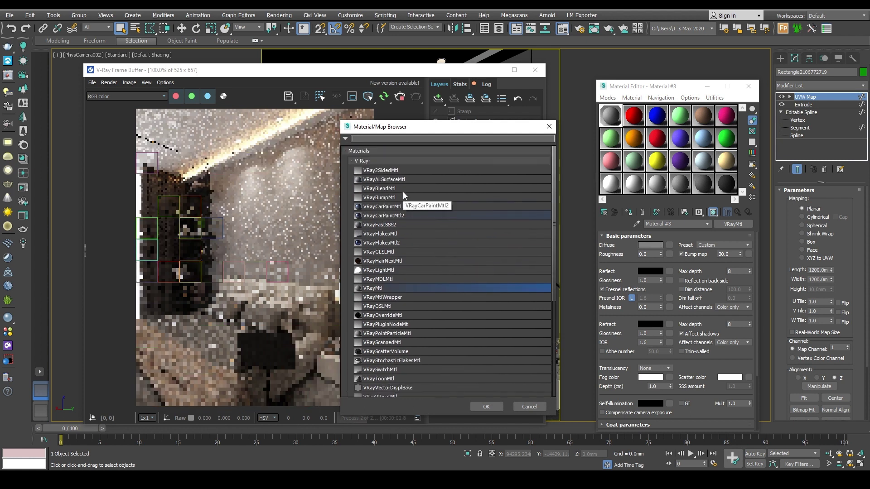
double_click(387, 189)
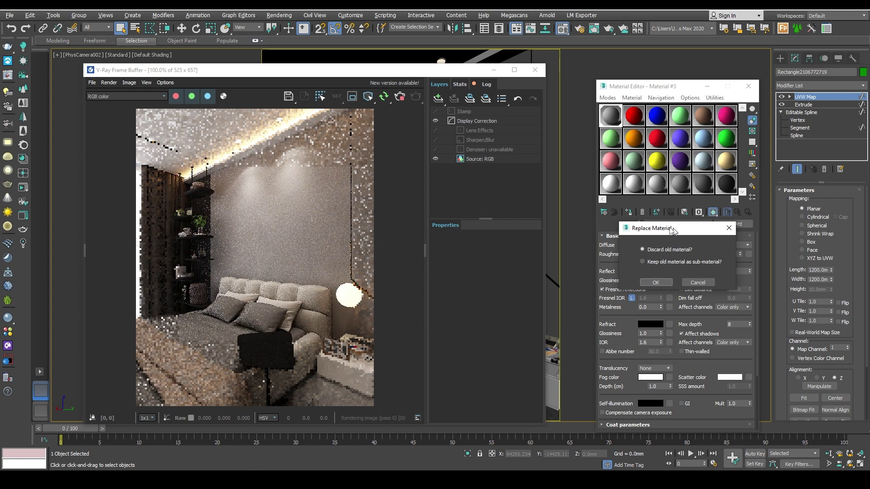
drag(672, 229, 632, 217)
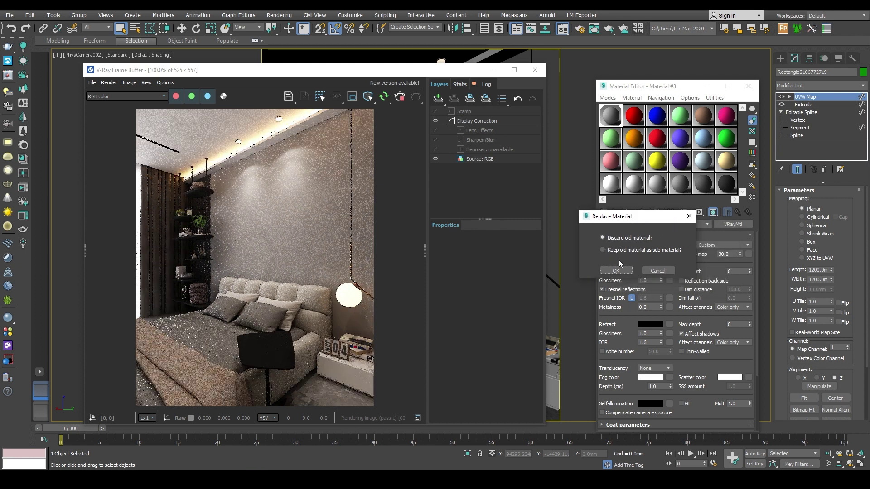
click(616, 271)
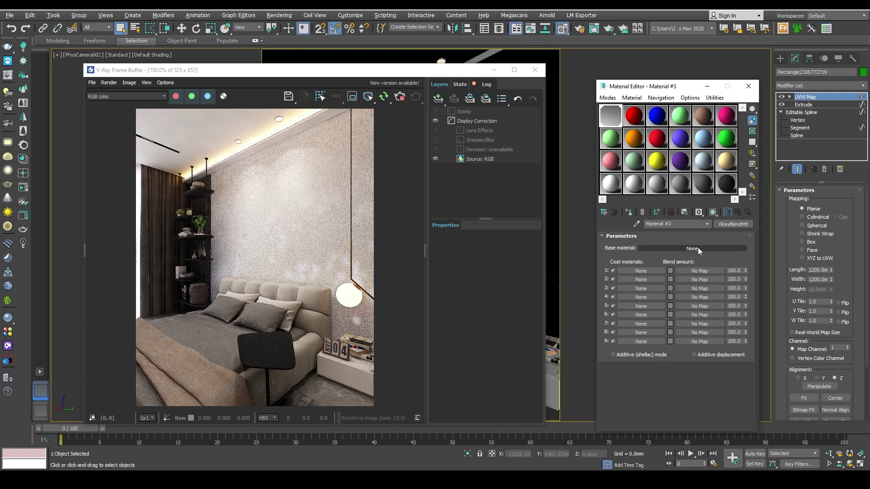
Step: Paste a copy of red Material #2 into the blend's Base material slot
click(630, 119)
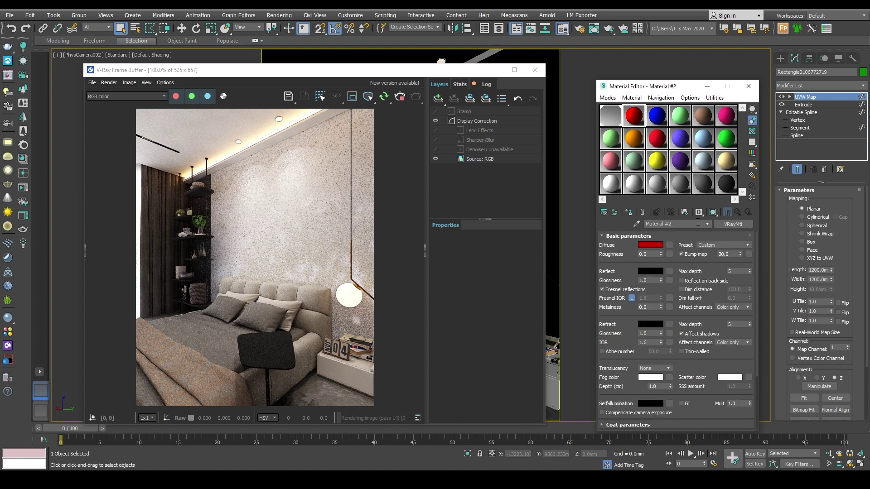
right_click(719, 224)
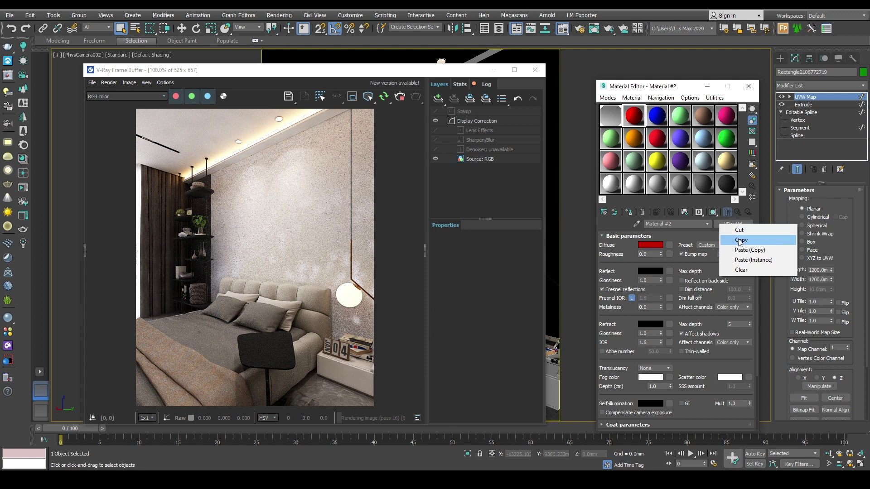
click(741, 241)
click(610, 116)
right_click(677, 248)
click(698, 253)
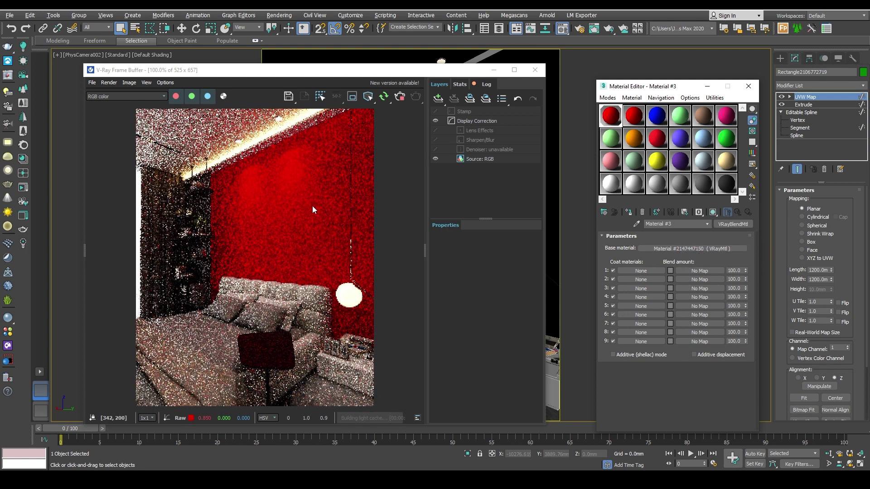
Step: Copy the blue material for use in the blend's first coat
click(658, 123)
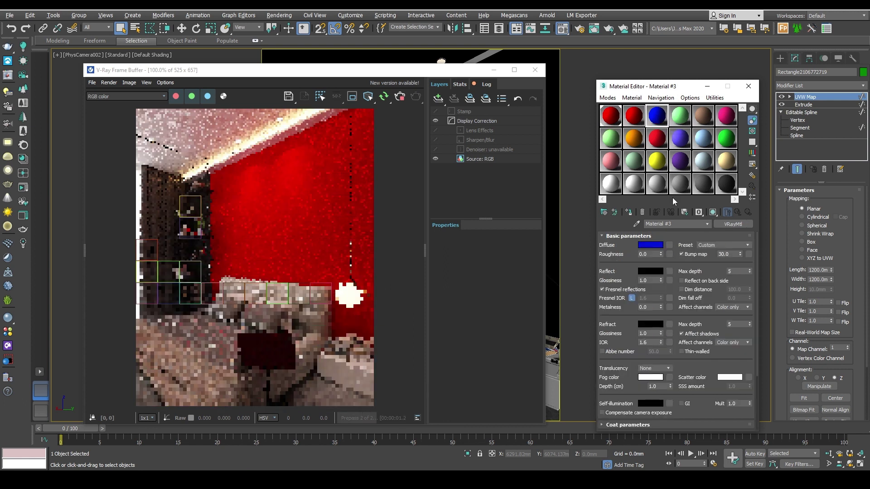
right_click(725, 224)
click(743, 237)
click(611, 119)
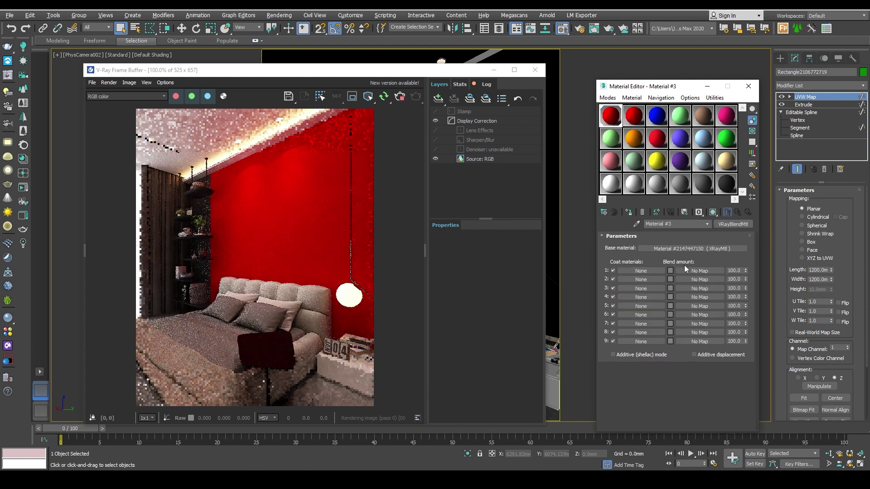
right_click(634, 270)
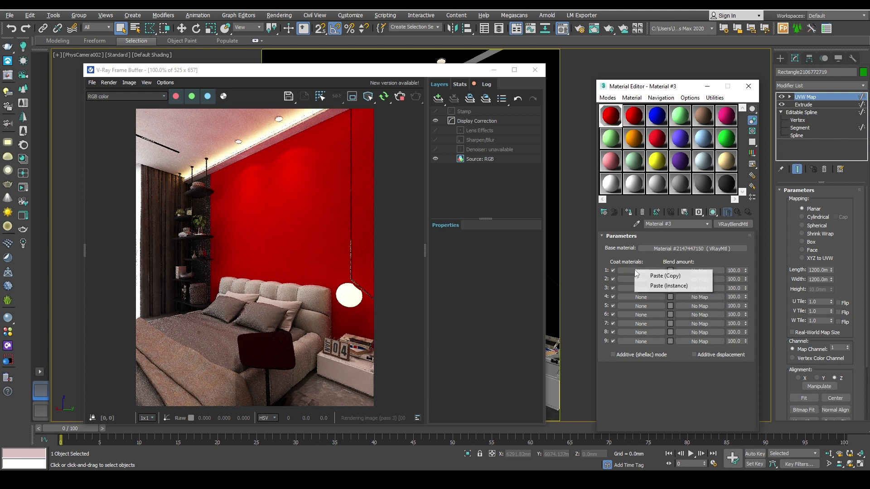
Step: Paste a copy of the blue material into Coat material slot 1
click(655, 276)
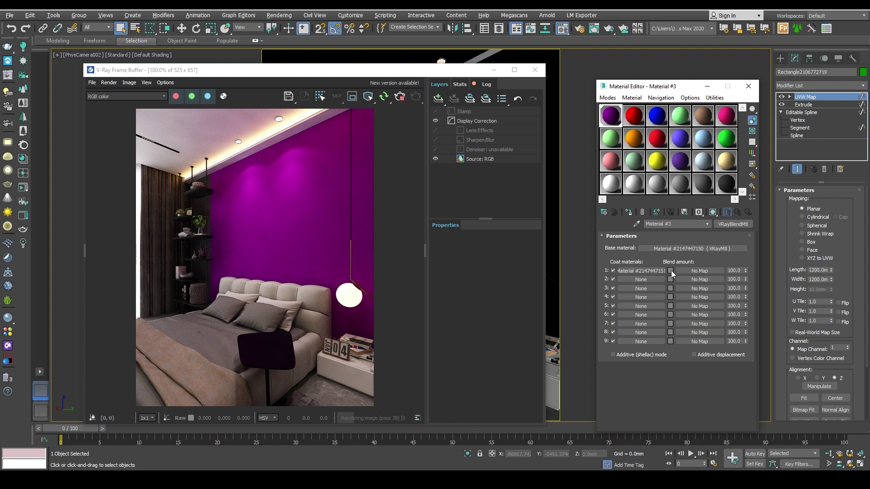
Step: Test the first coat's blend amount at black, then white
click(670, 270)
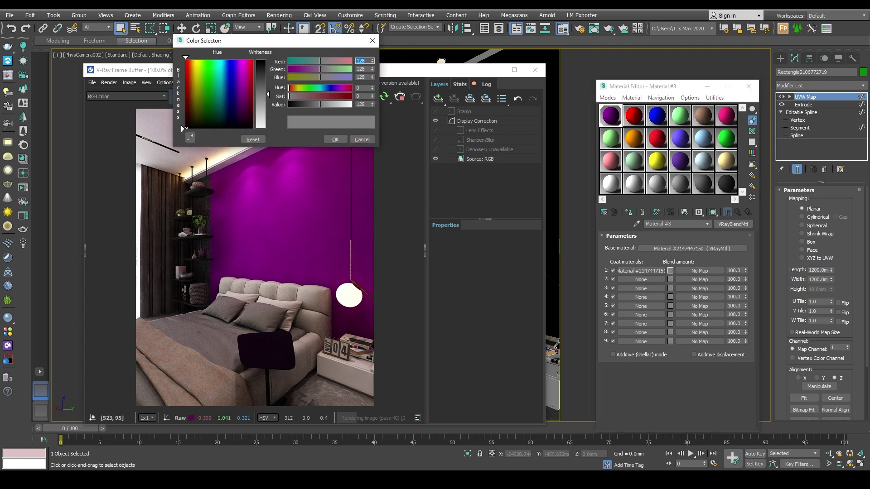
drag(267, 94, 267, 59)
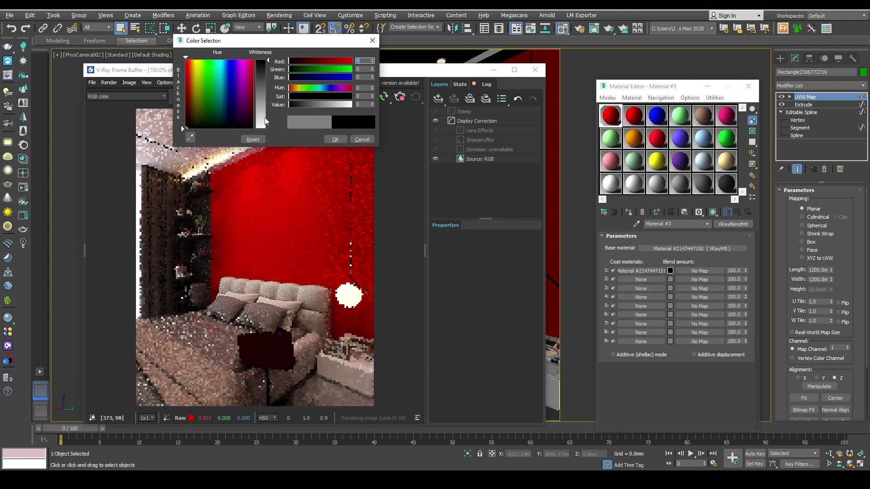
drag(265, 119, 277, 129)
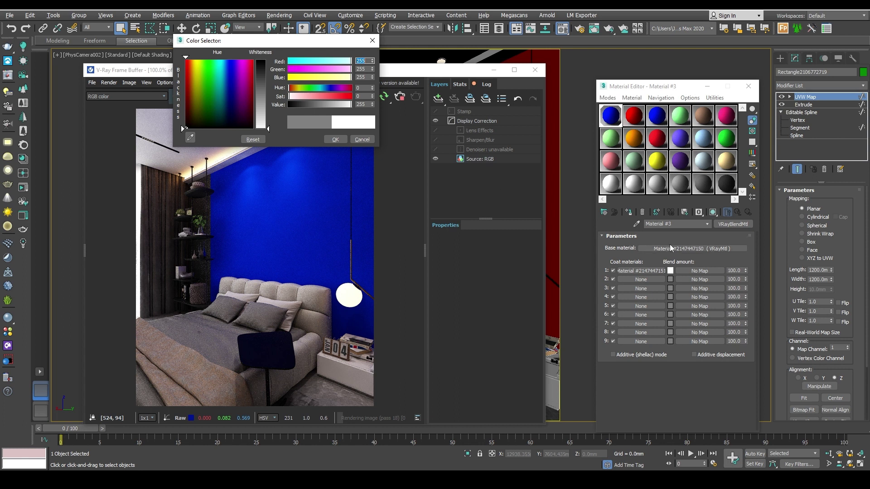
click(365, 139)
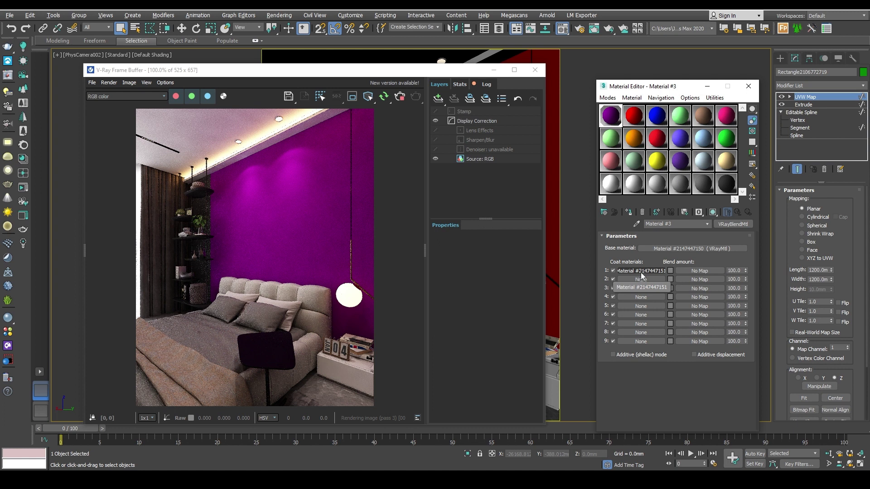
Step: Assign a Bitmap map to the first coat's blend amount
click(695, 279)
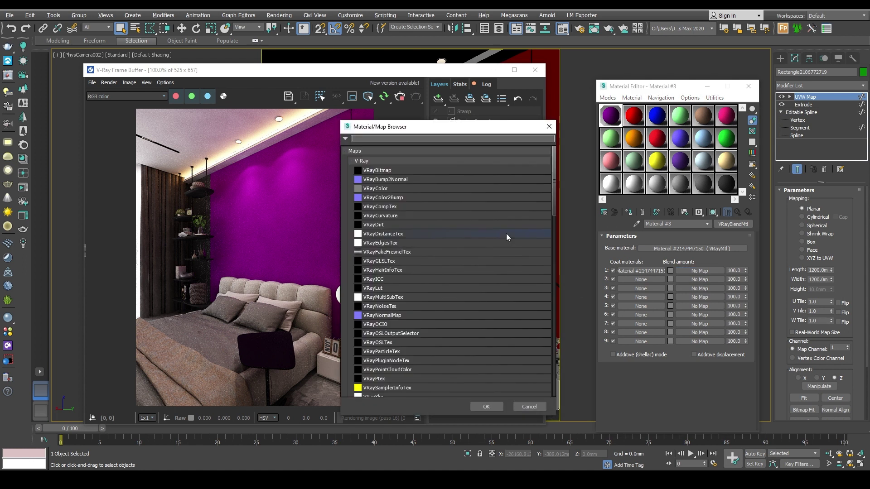
click(375, 160)
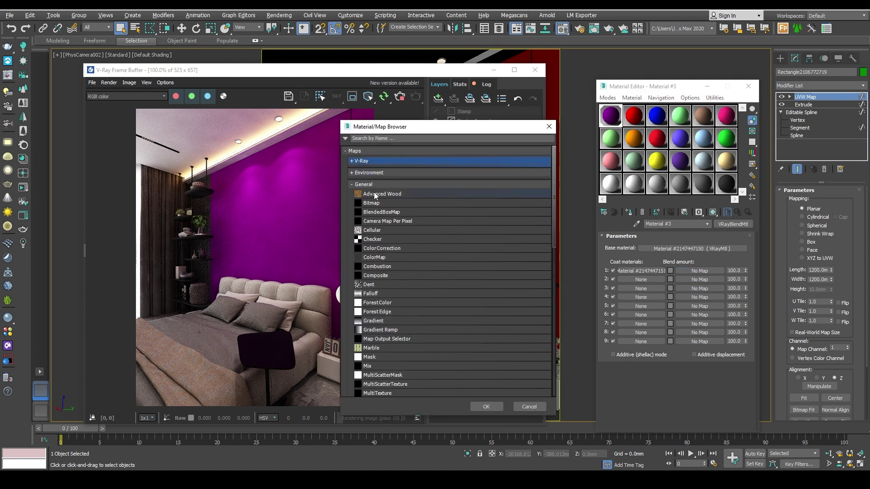
double_click(377, 204)
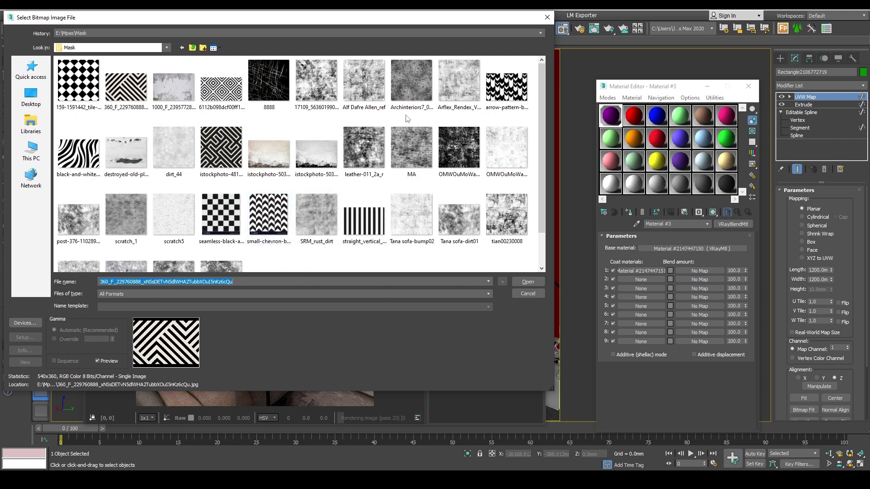
Step: Load black-and-white-patterns-cover as the coat's blend mask image
click(78, 156)
double_click(79, 155)
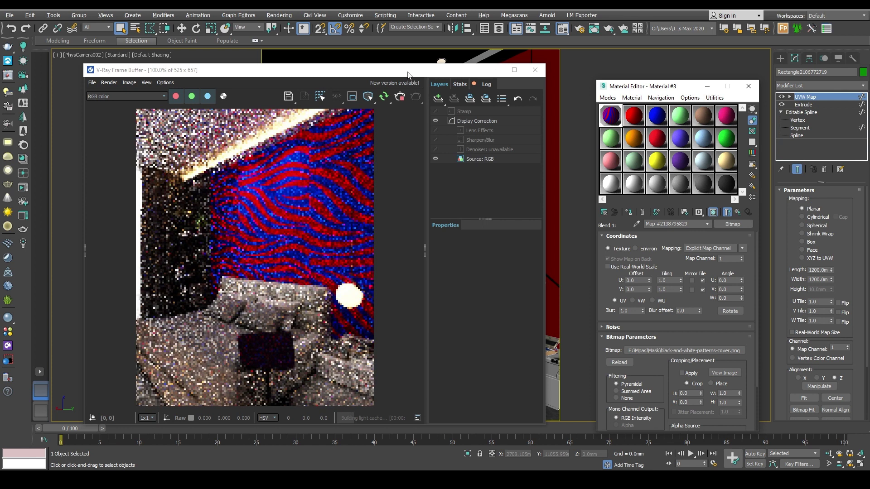
drag(412, 63, 342, 233)
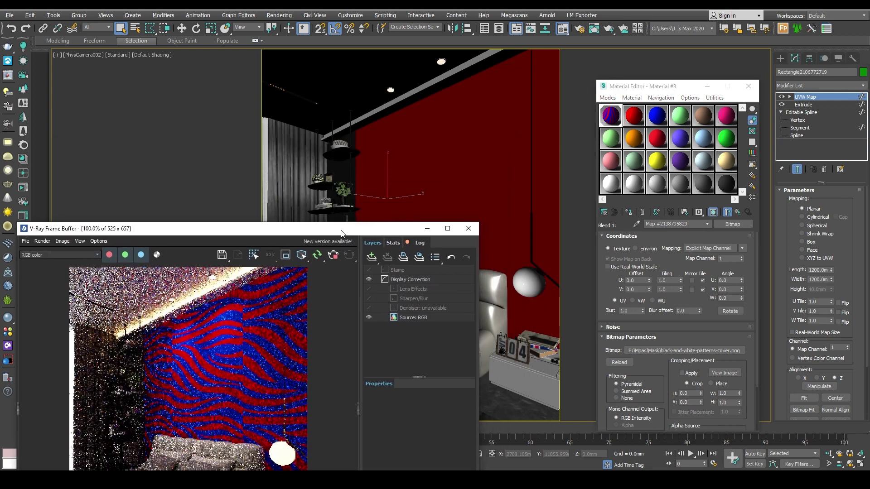
Step: Show the mask in the viewport, set Blur to 0.01 and W angle to 90
click(713, 213)
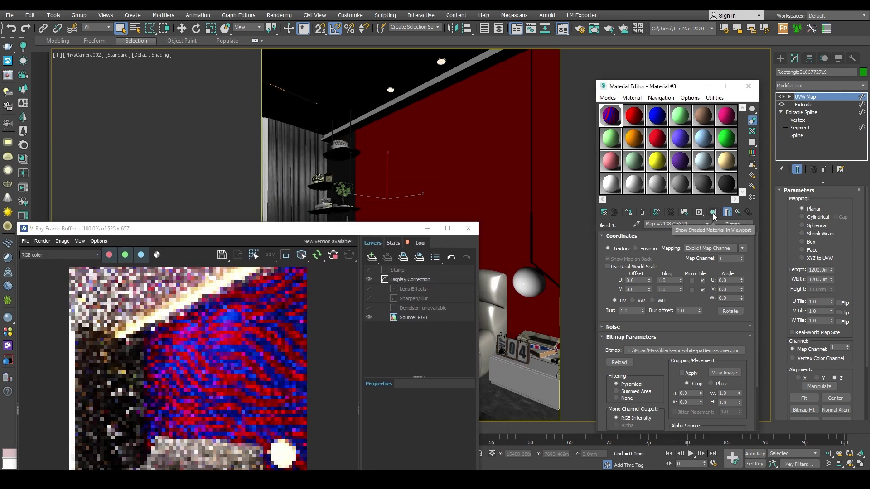
double_click(630, 311)
text(0.01)
key(Return)
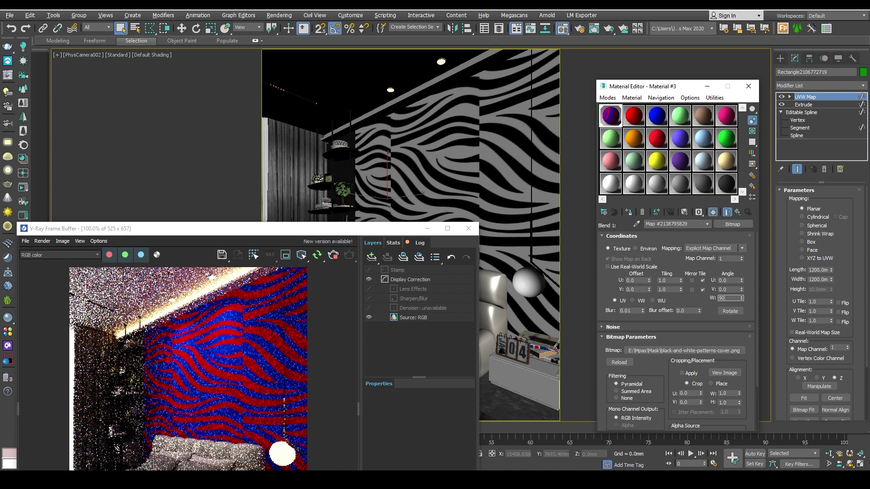
key(Return)
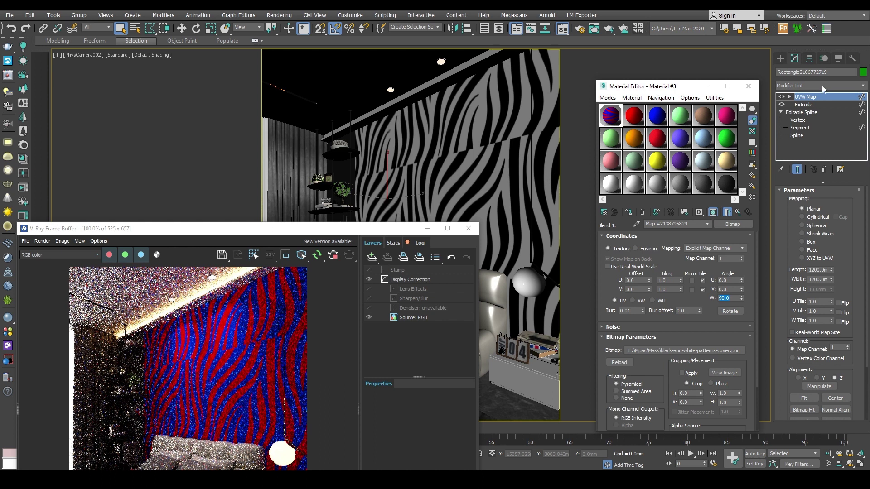
Step: Add a UVW Map modifier on map channel 2 and set the bitmap to channel 2
click(822, 85)
text(uvw)
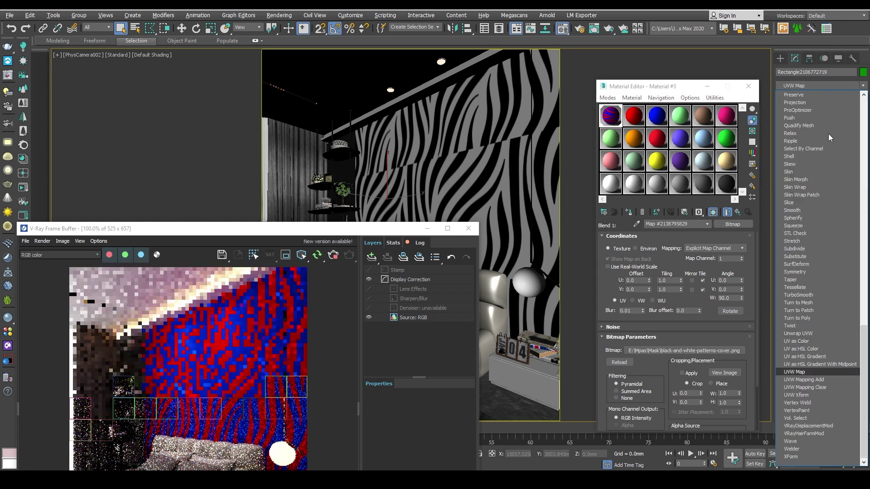
key(Return)
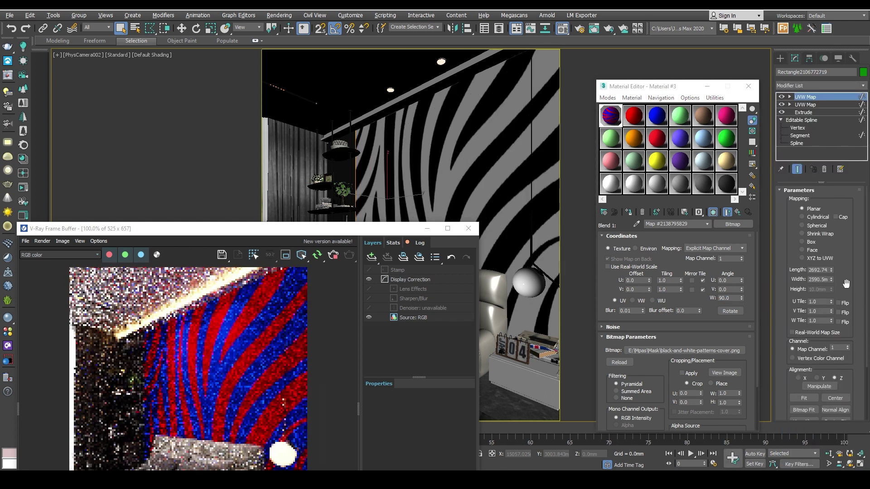
scroll(838, 281, down, 3)
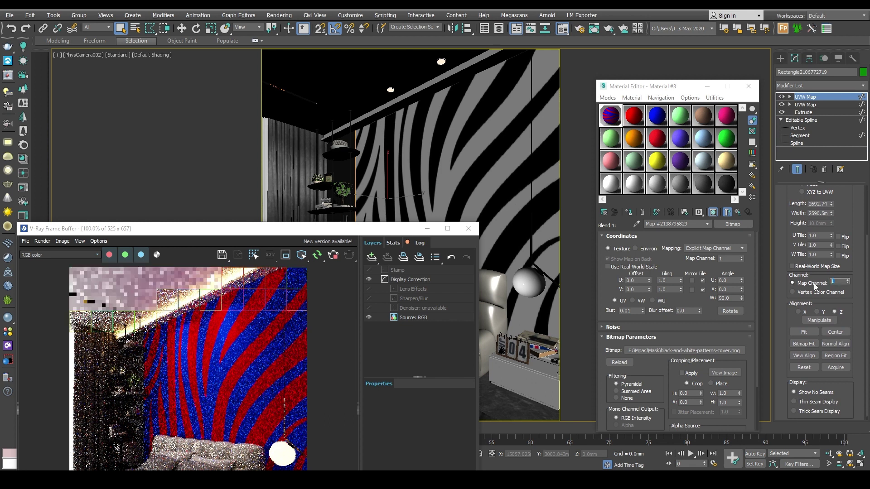
text(2)
key(Return)
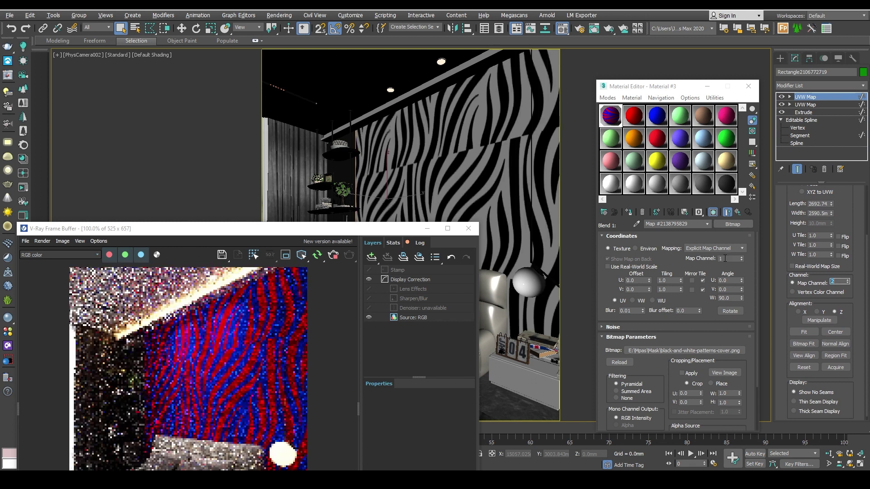
text(2)
key(Return)
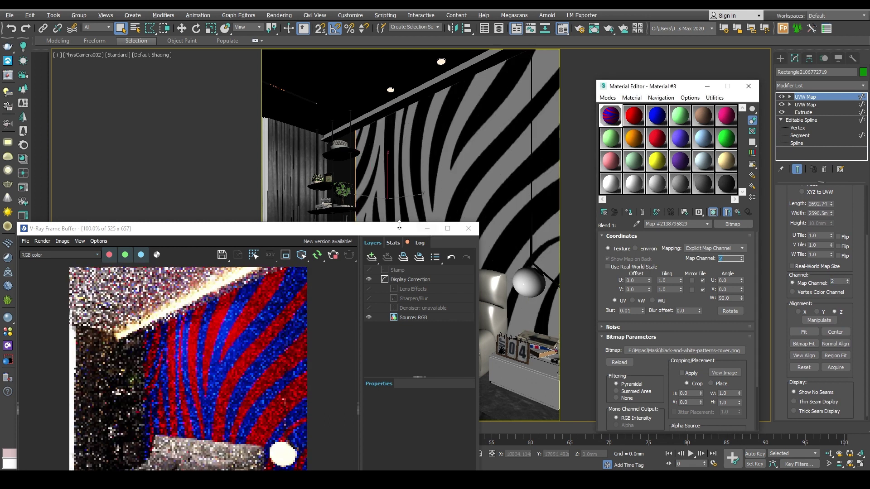
drag(400, 227, 483, 46)
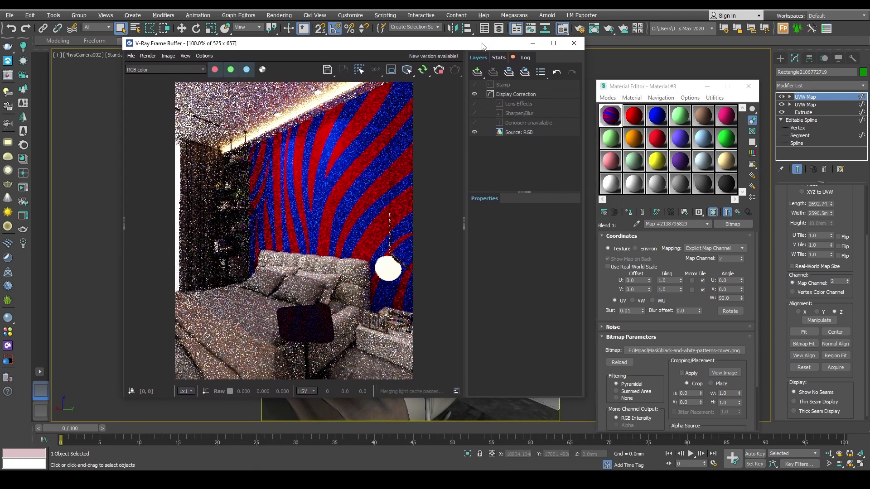
Step: Preview the zebra mask bitmap with View Image, then close it
click(738, 213)
click(690, 269)
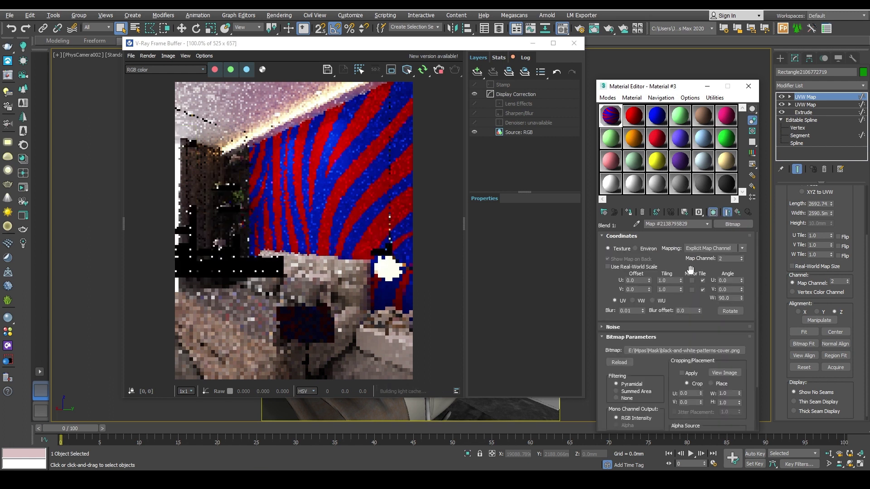
click(738, 212)
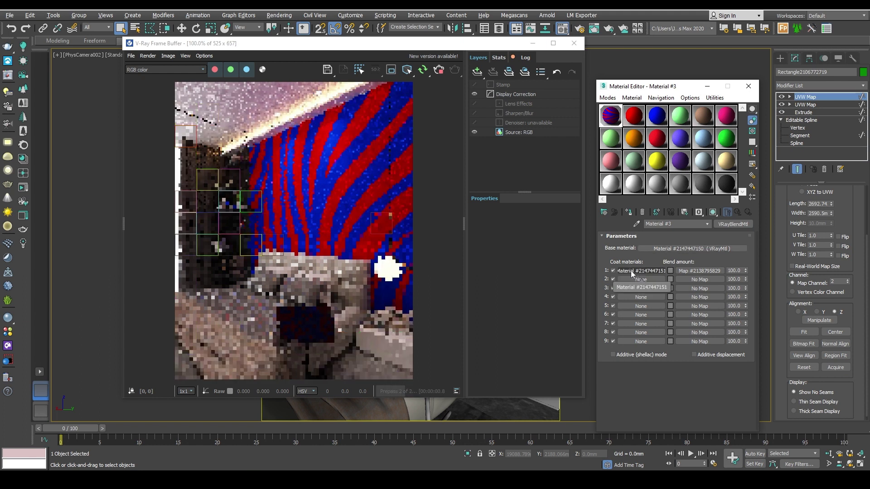
click(698, 272)
click(724, 373)
mouse_move(515, 158)
mouse_down()
mouse_move(416, 177)
mouse_move(611, 172)
mouse_move(650, 152)
mouse_up()
click(800, 145)
Step: Return to the blend material and open its red base VRayMtl
drag(491, 42, 401, 141)
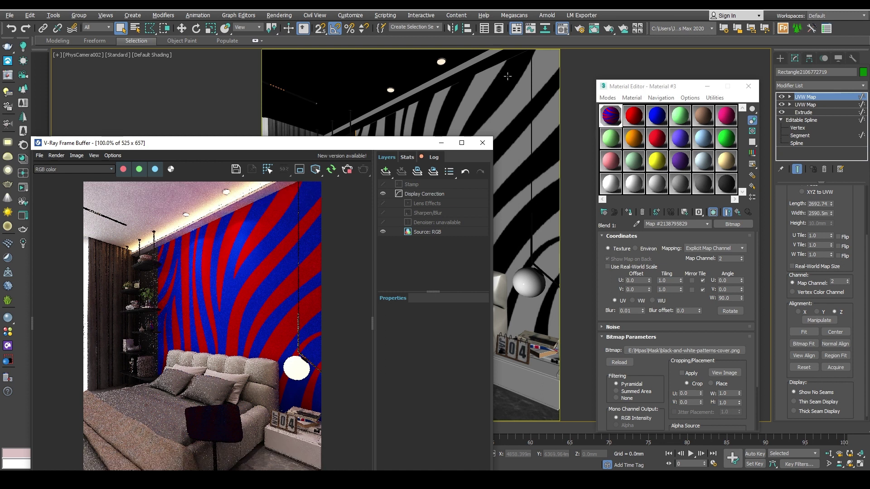
drag(387, 148, 458, 71)
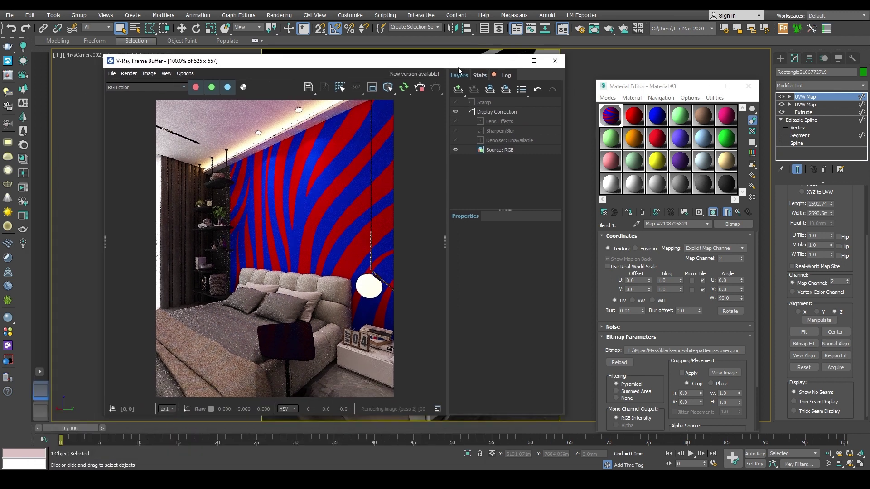
click(737, 213)
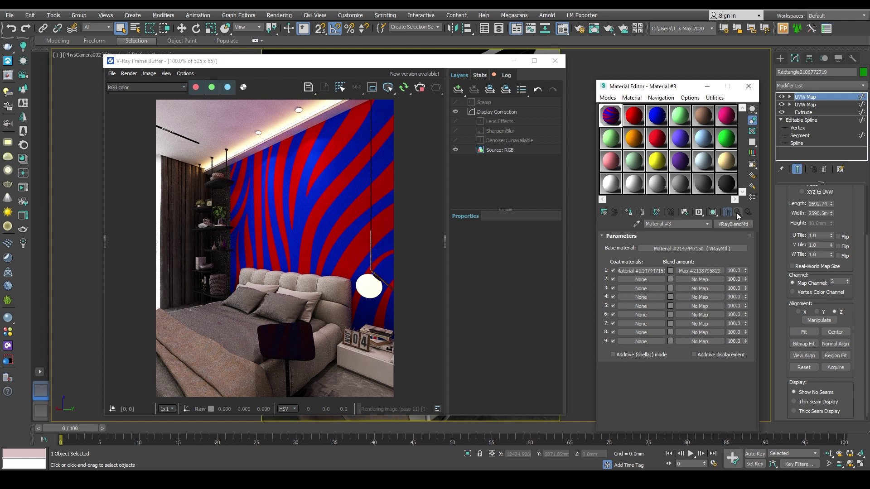
click(684, 248)
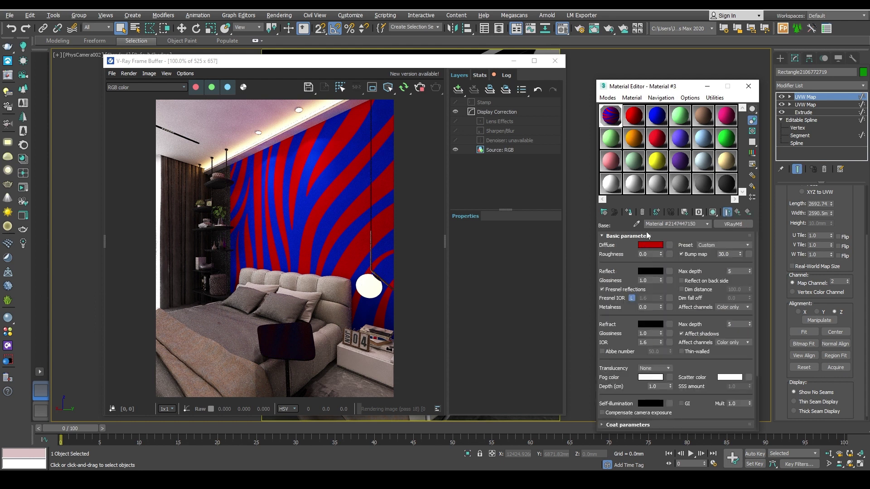
Step: Set the red base VRayMtl's Reflect colour to white and return to the blend
click(649, 271)
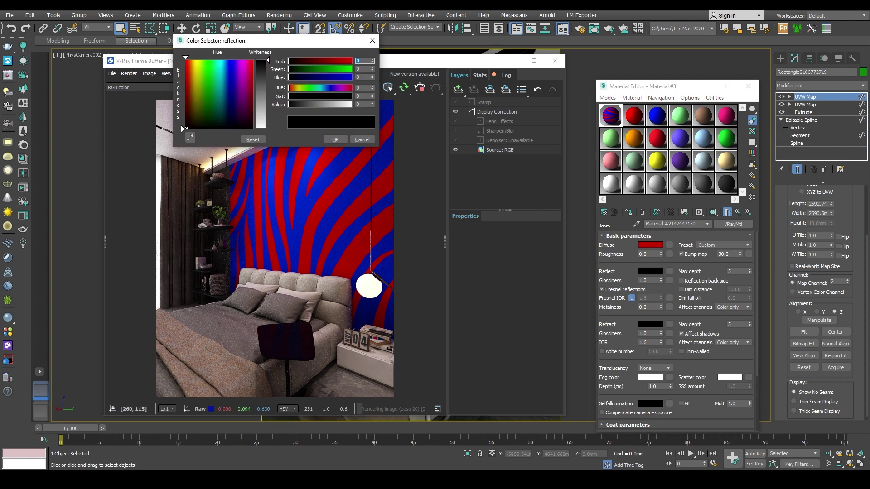
drag(183, 128, 183, 58)
click(335, 139)
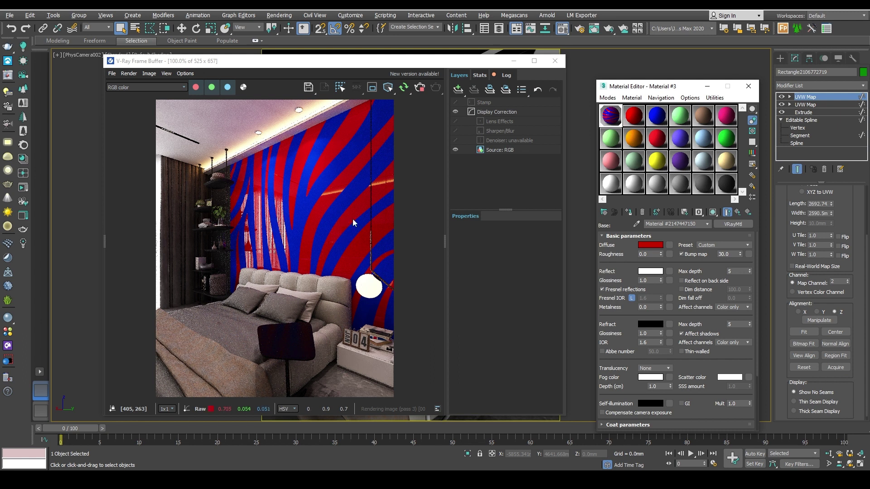
click(737, 212)
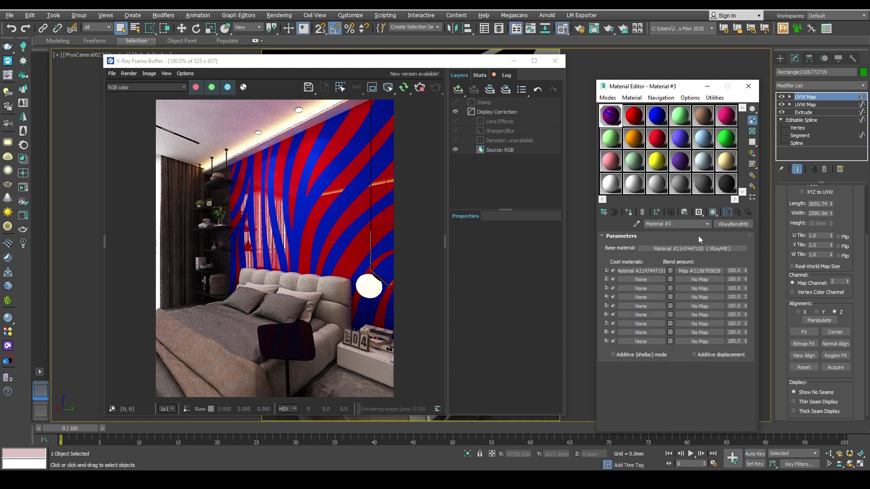
Step: Set the Coat 1 VRayMtl's Reflect colour to white and return to the blend
click(642, 272)
click(651, 272)
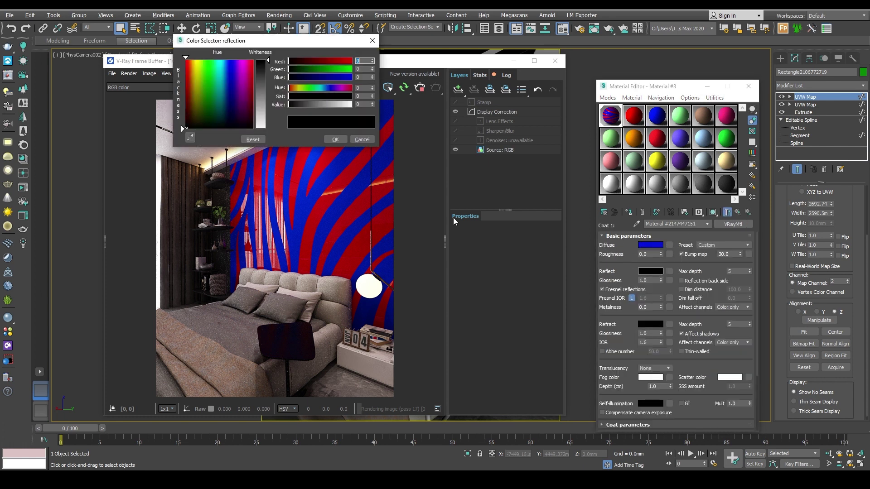
drag(183, 128, 183, 59)
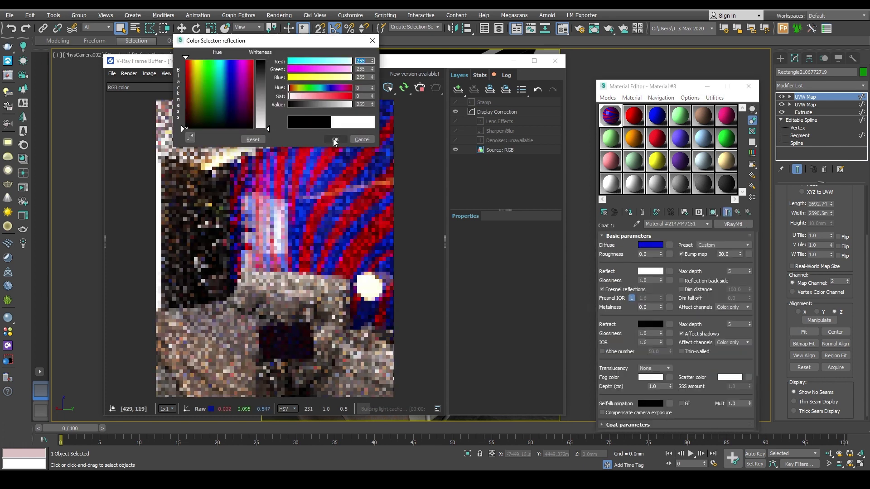
click(336, 139)
click(738, 214)
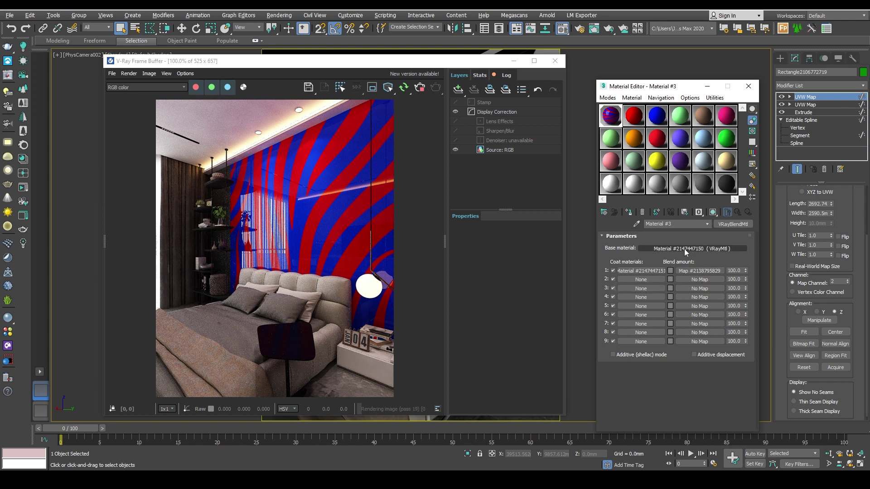
click(694, 272)
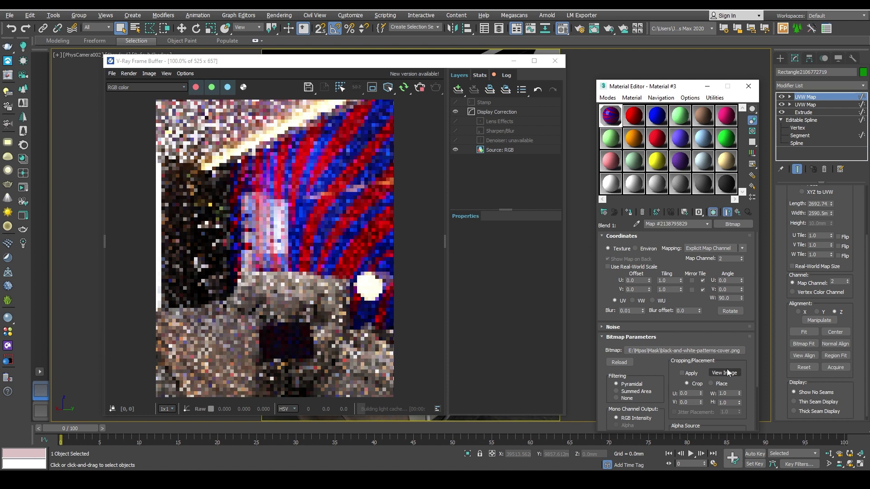
click(727, 372)
click(805, 145)
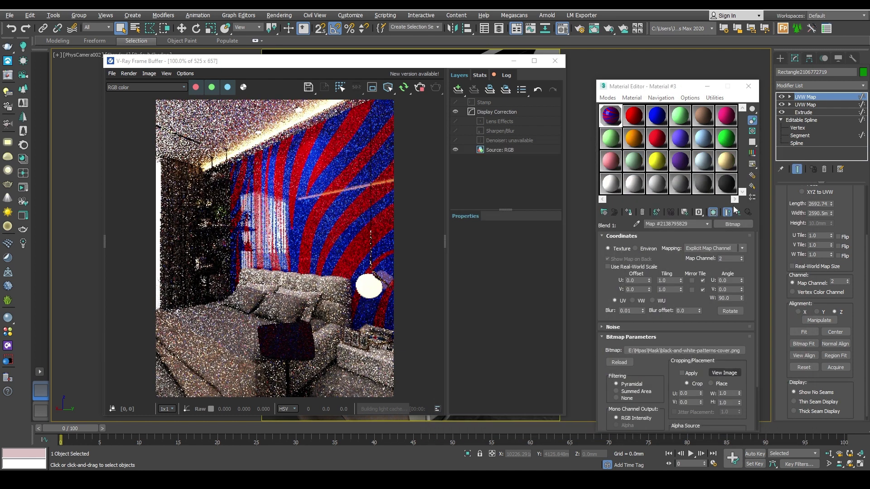
click(732, 211)
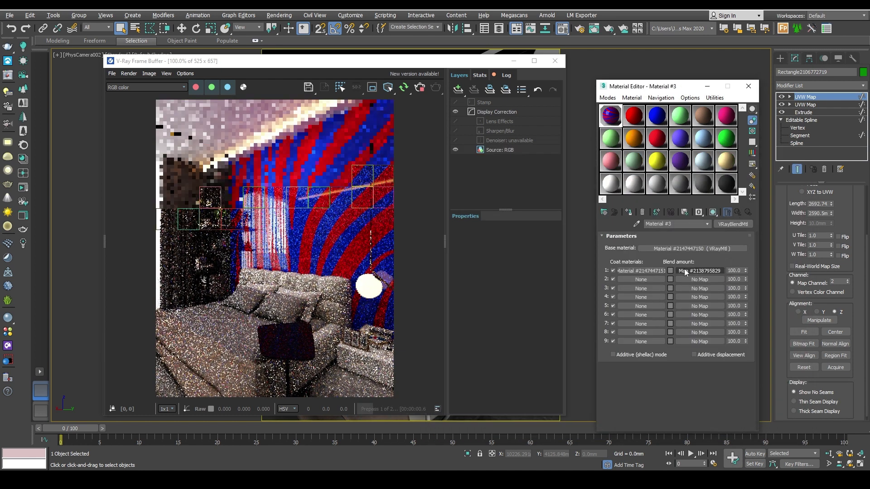